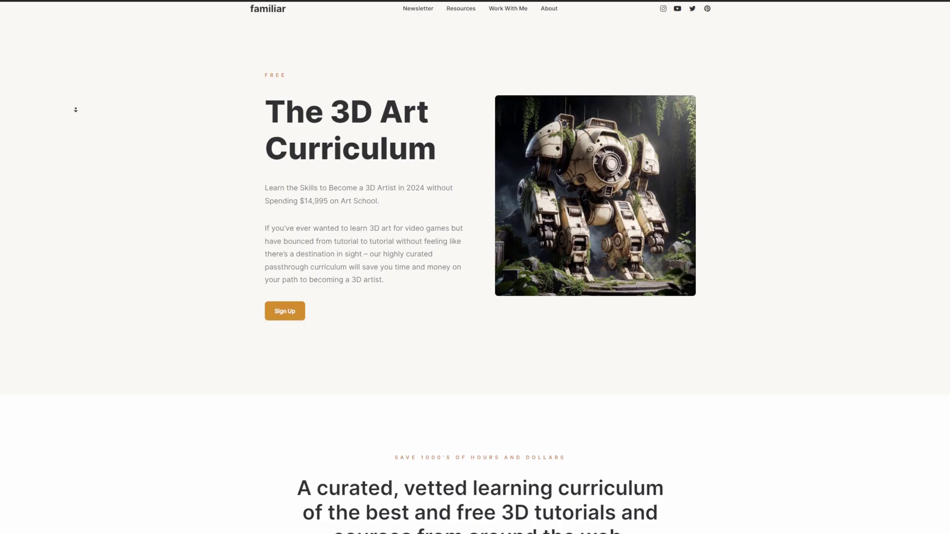
Step: Scroll the curriculum page and view the Term 1 through Term 4 course lists in turn
scroll(76, 109, "down", 2)
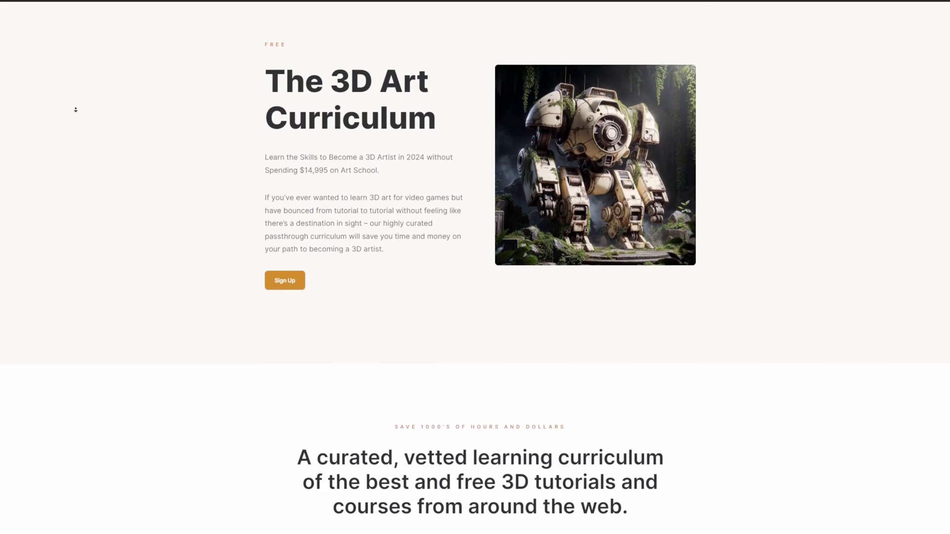
scroll(76, 109, "down", 1)
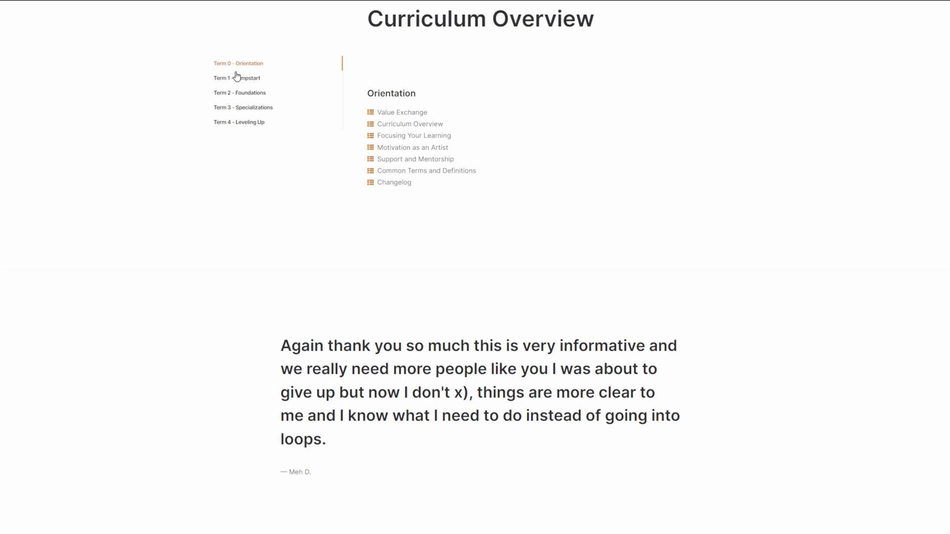
left_click(236, 78)
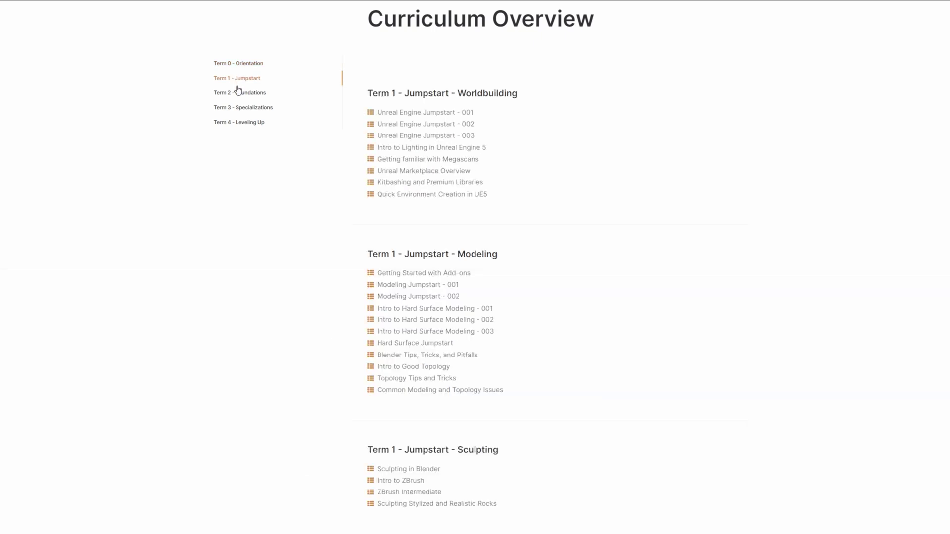
left_click(240, 94)
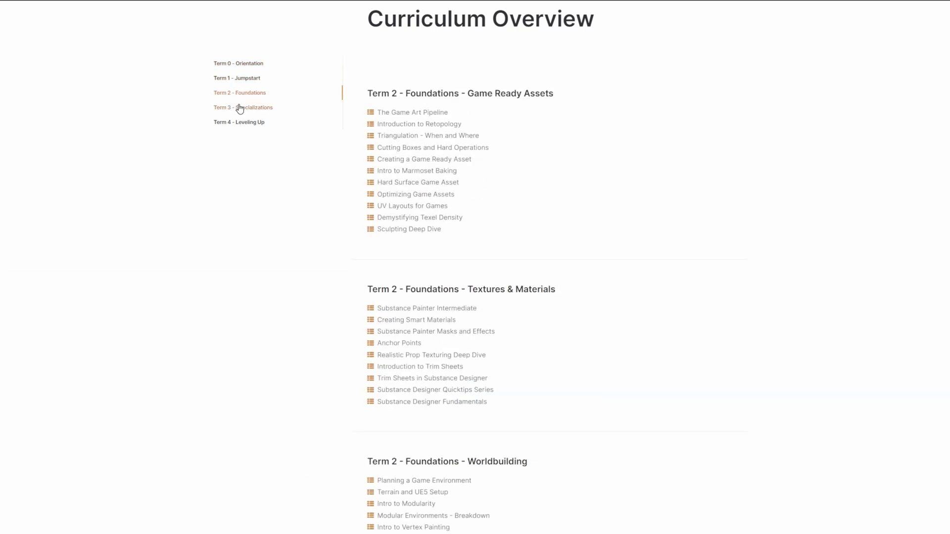
left_click(240, 108)
left_click(240, 123)
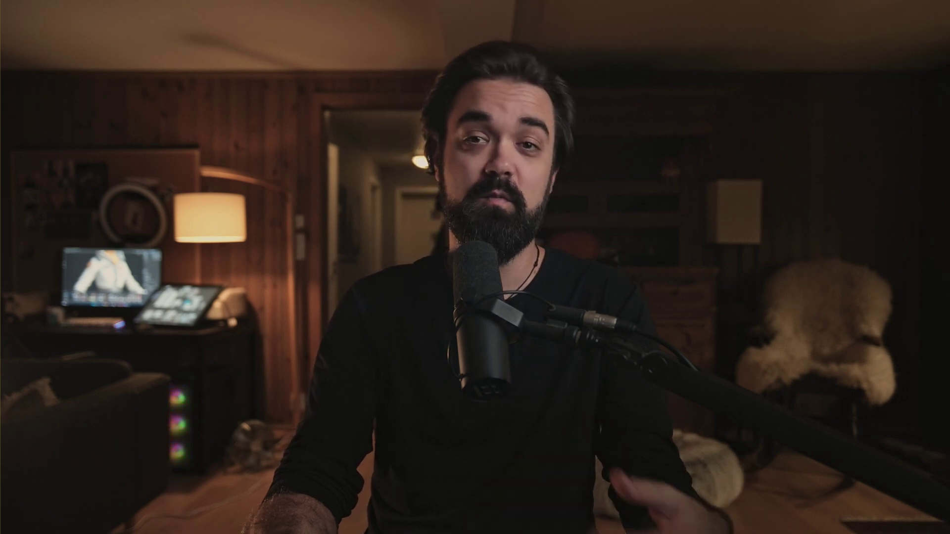
left_click_drag(43, 106, 103, 106)
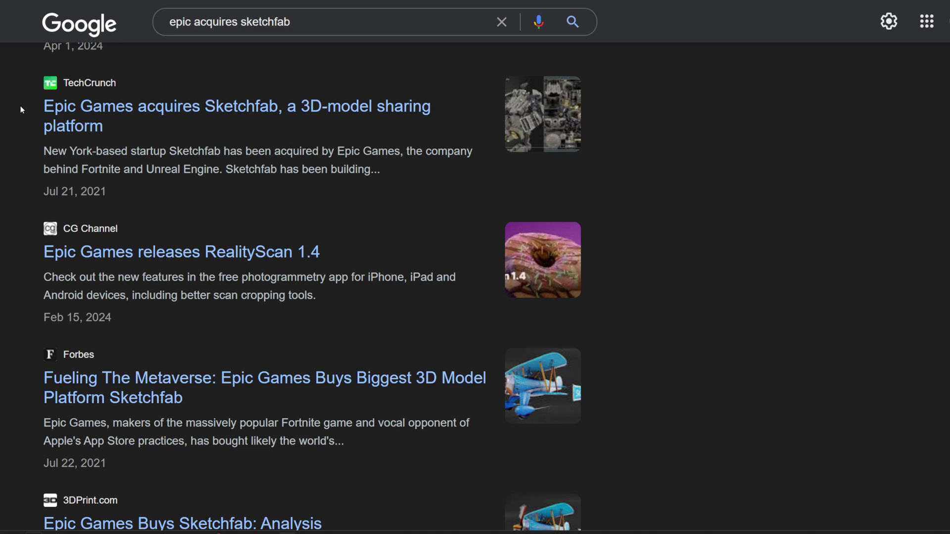
Step: Highlight the Sketchfab and ArtStation acquisition headlines, then the Fab announcement heading and 2023 date
left_click_drag(24, 107, 102, 106)
left_click_drag(44, 113, 270, 113)
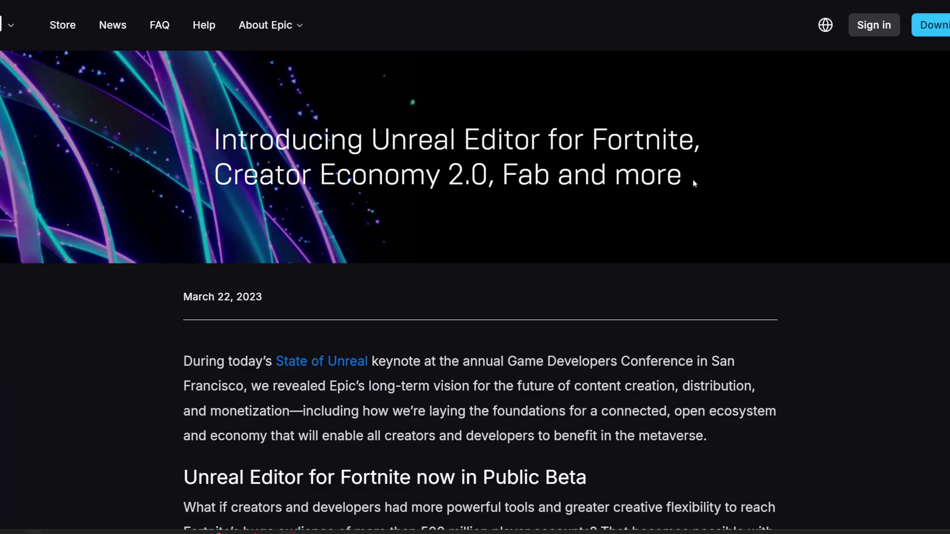
left_click_drag(693, 179, 275, 138)
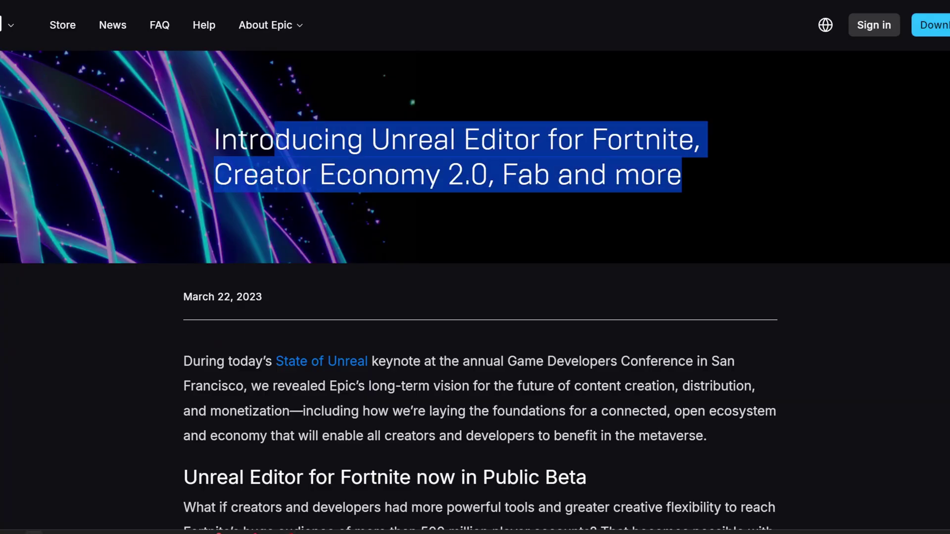
left_click_drag(267, 299, 224, 298)
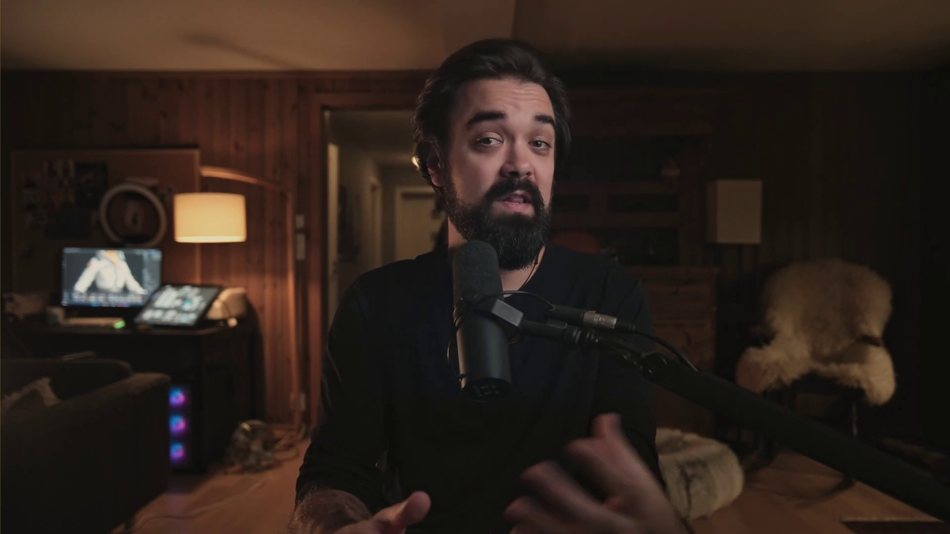
Step: Highlight the 88% revenue share figure on the Fab page
left_click_drag(720, 258, 519, 254)
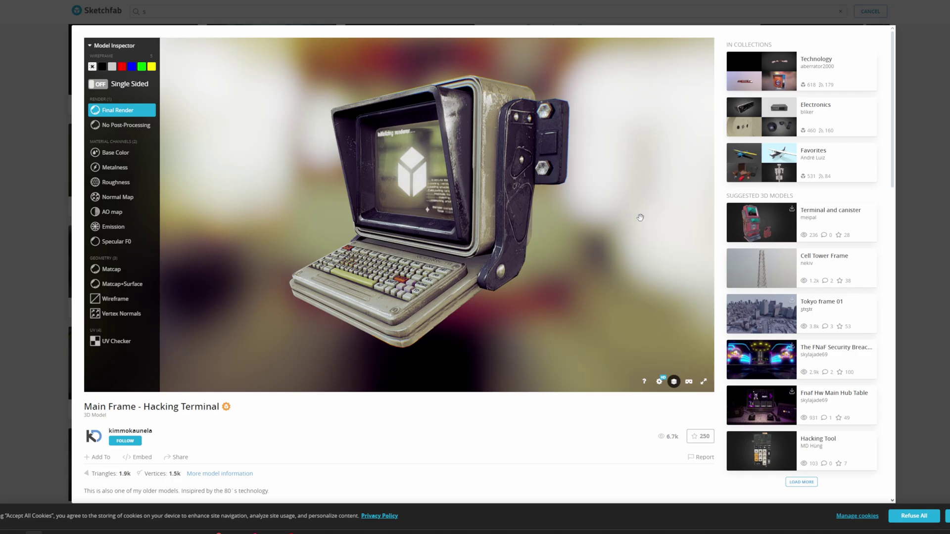
Step: Rotate the Main Frame - Hacking Terminal model slightly on Sketchfab to inspect it
left_click_drag(636, 217, 513, 212)
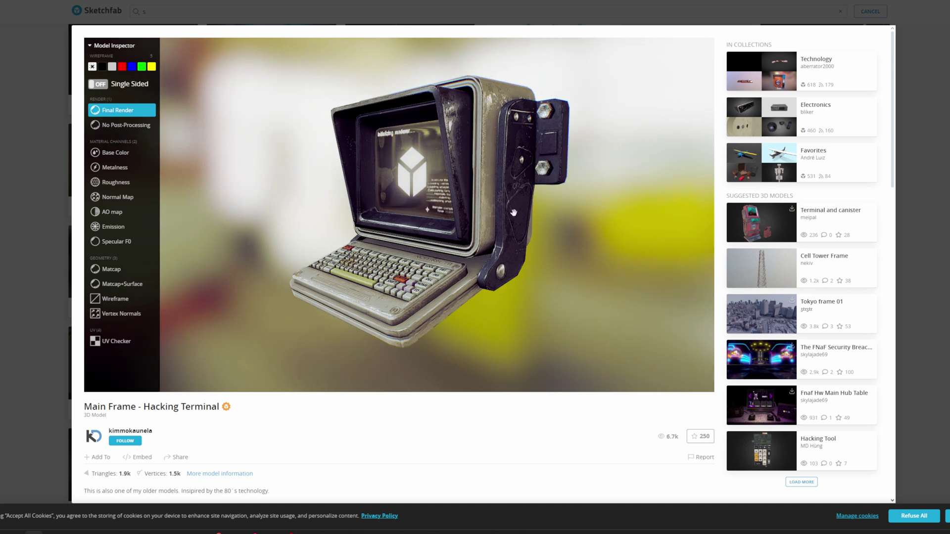
Step: Overlay a white wireframe, then view the terminal's metalness, roughness, normal and AO maps
left_click(112, 67)
left_click(113, 168)
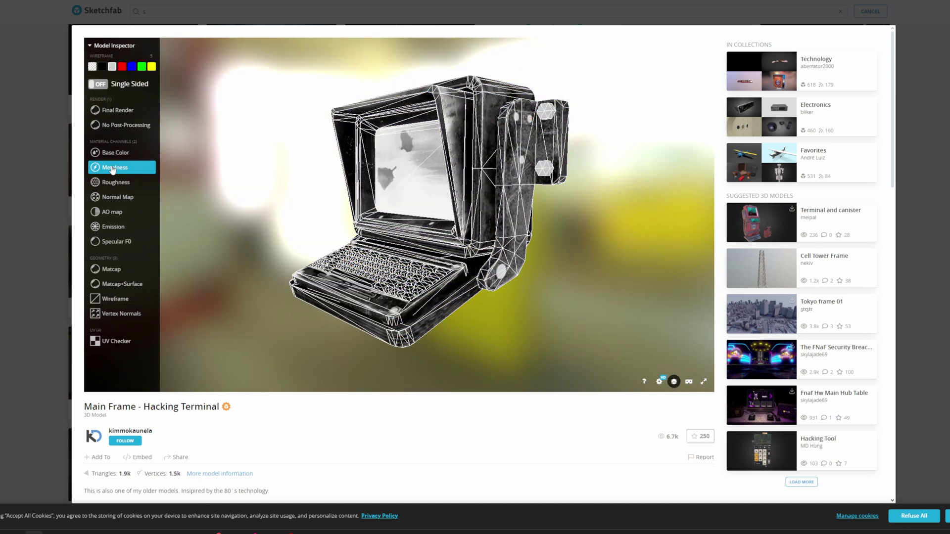
left_click(111, 183)
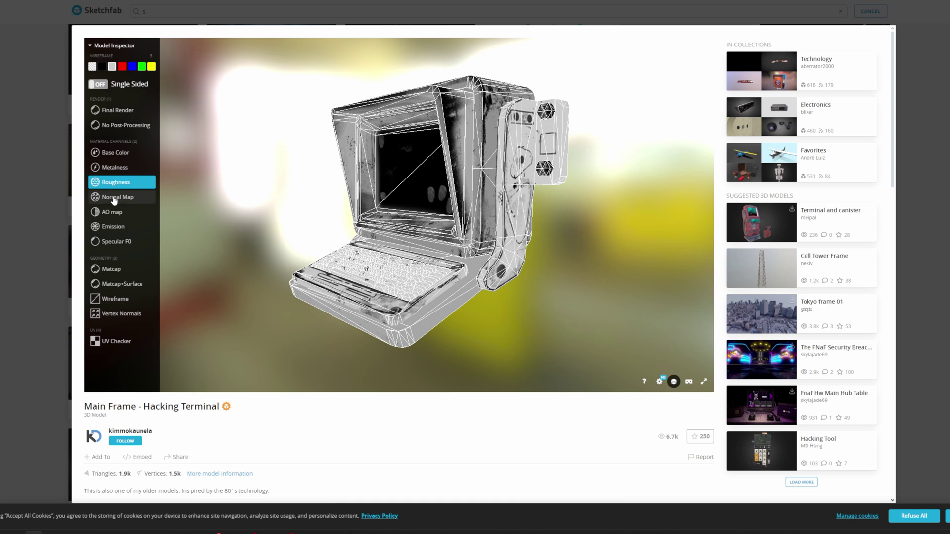
left_click(114, 199)
left_click(114, 212)
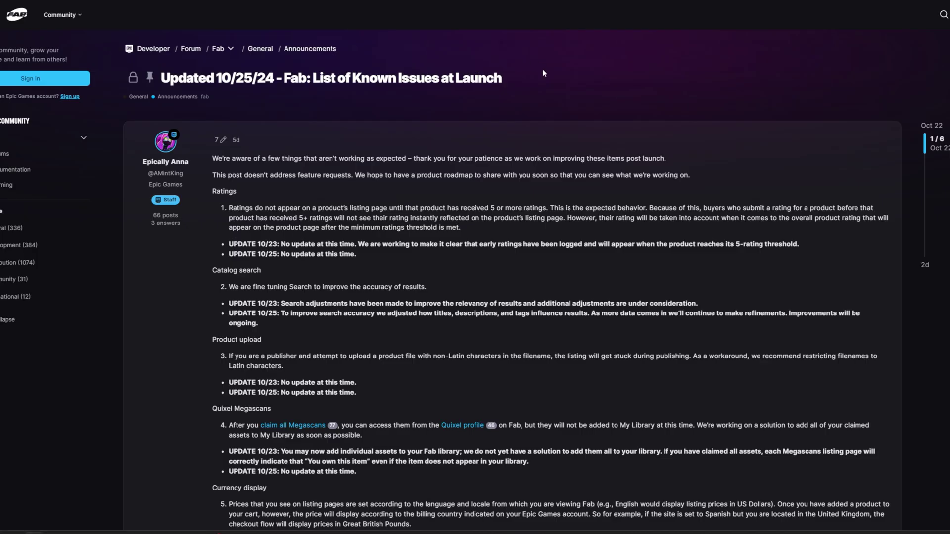
left_click_drag(542, 73, 319, 80)
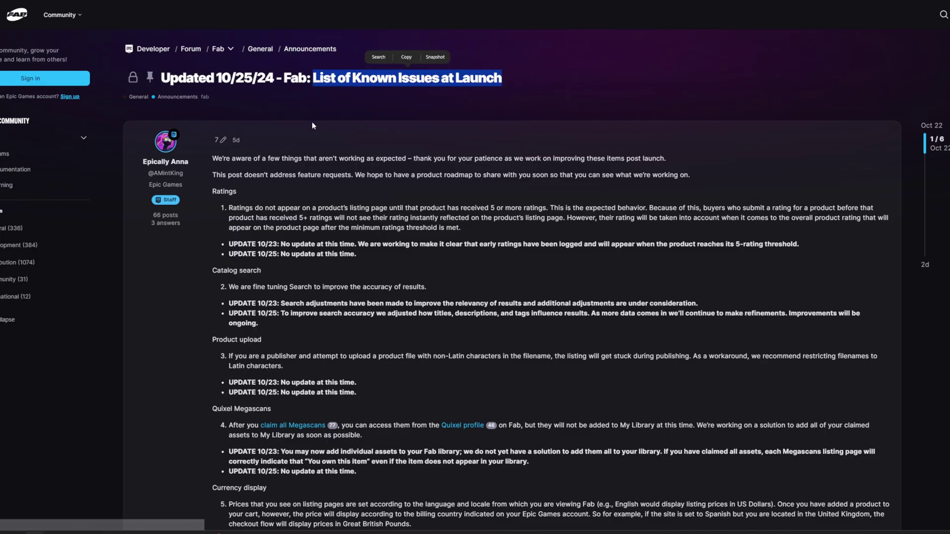
left_click(303, 191)
scroll(304, 191, "down", 3)
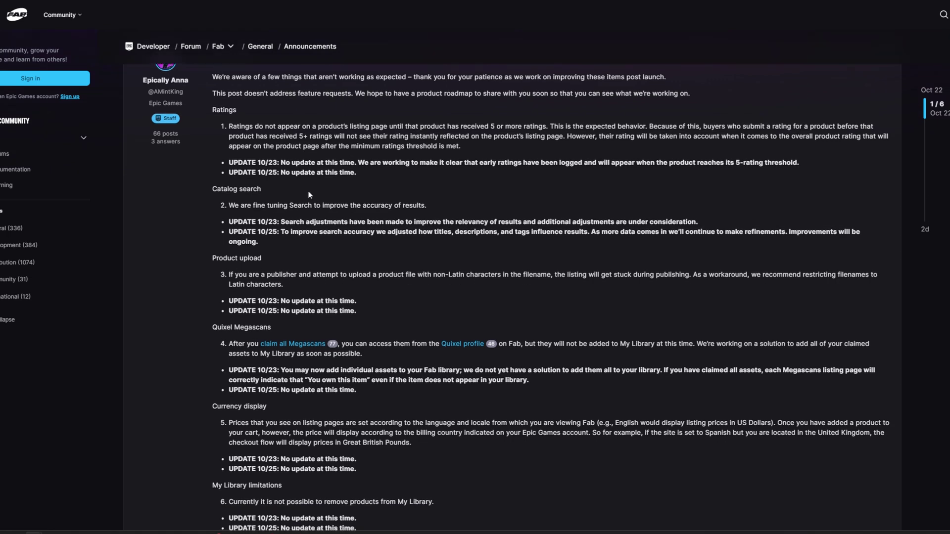
scroll(310, 192, "down", 3)
scroll(312, 193, "down", 3)
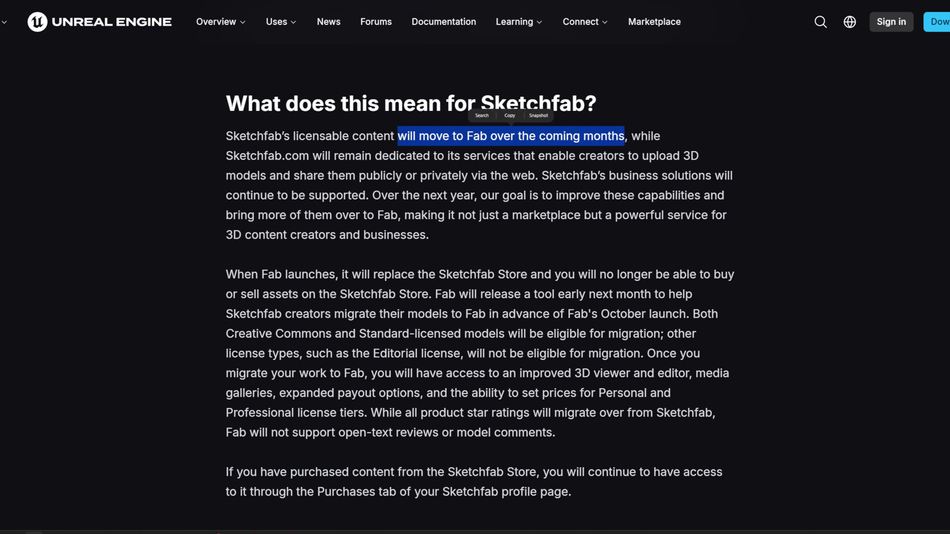
left_click_drag(338, 210, 387, 209)
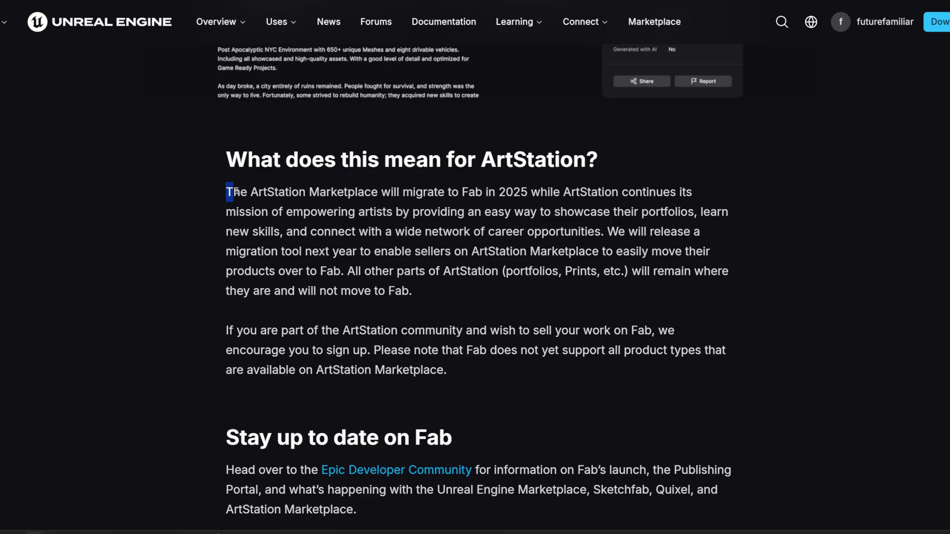
left_click_drag(236, 192, 524, 194)
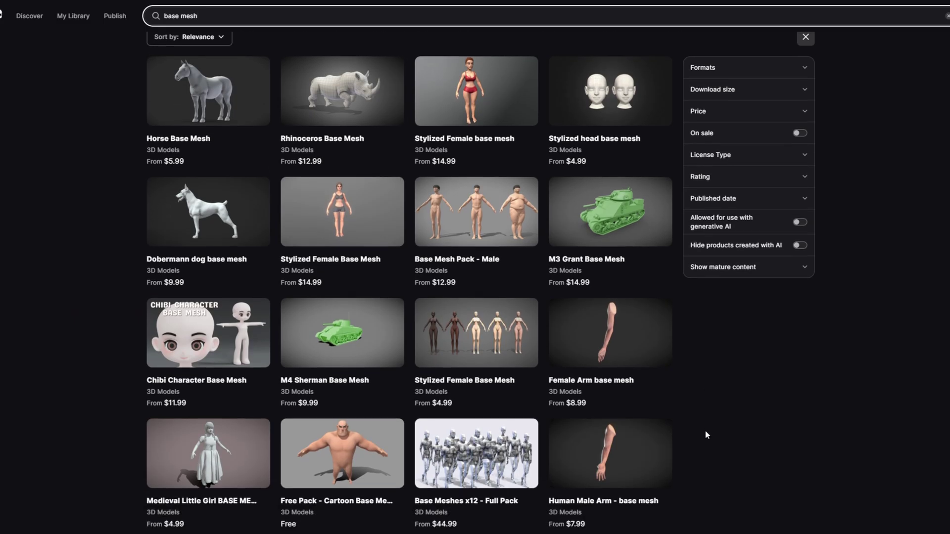
Step: Scroll through the base mesh results and search the Fab marketplace for 'rock'
scroll(706, 435, "down", 3)
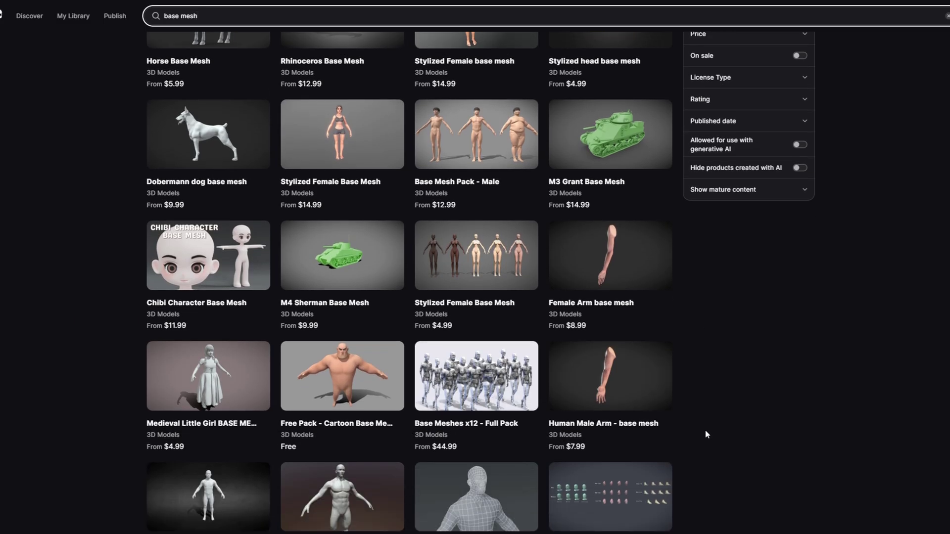
scroll(591, 291, "up", 6)
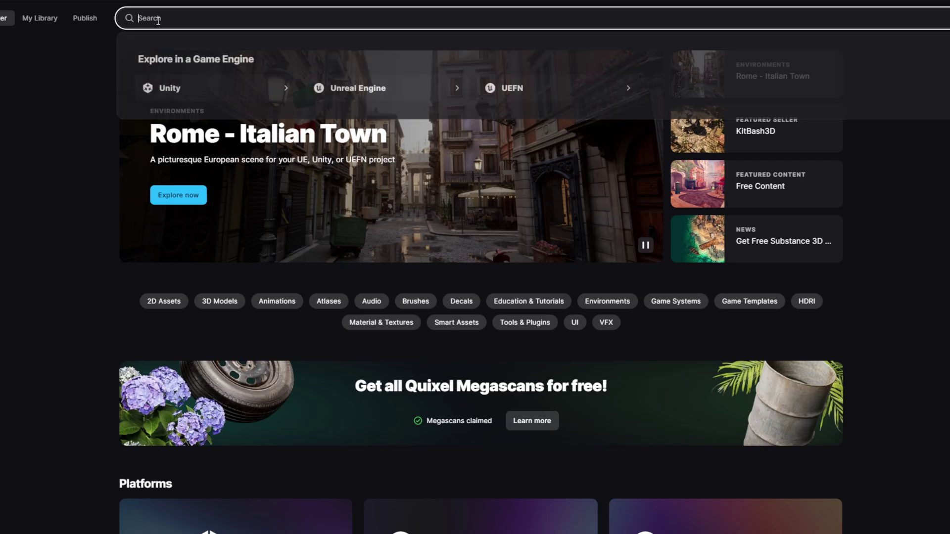
type("rock")
key("Return")
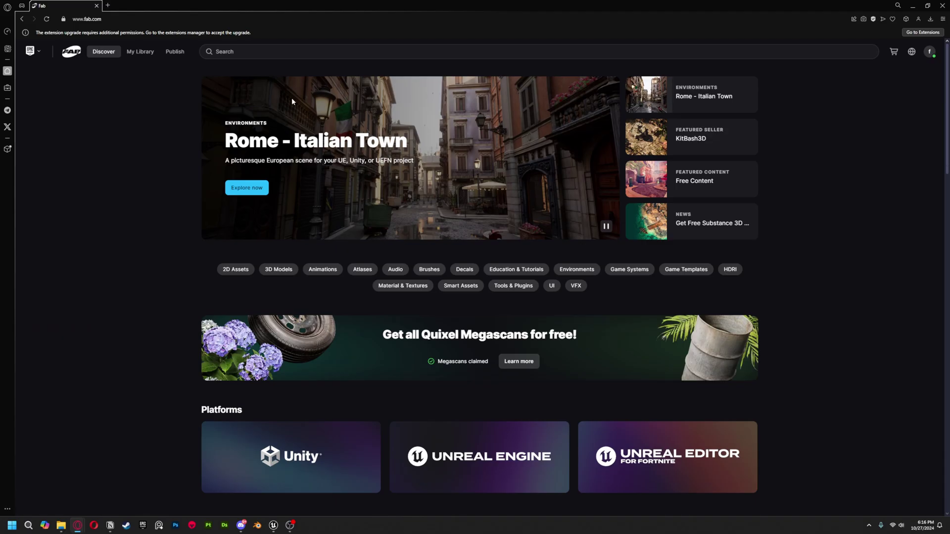
left_click(258, 50)
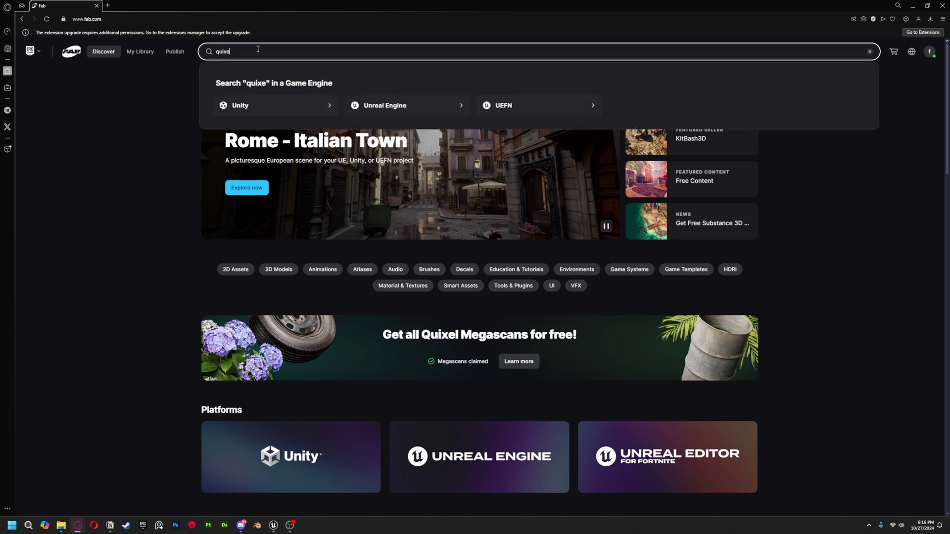
Step: Search Fab for 'quixel', skim the results, and return to the Fab home page
key("Return")
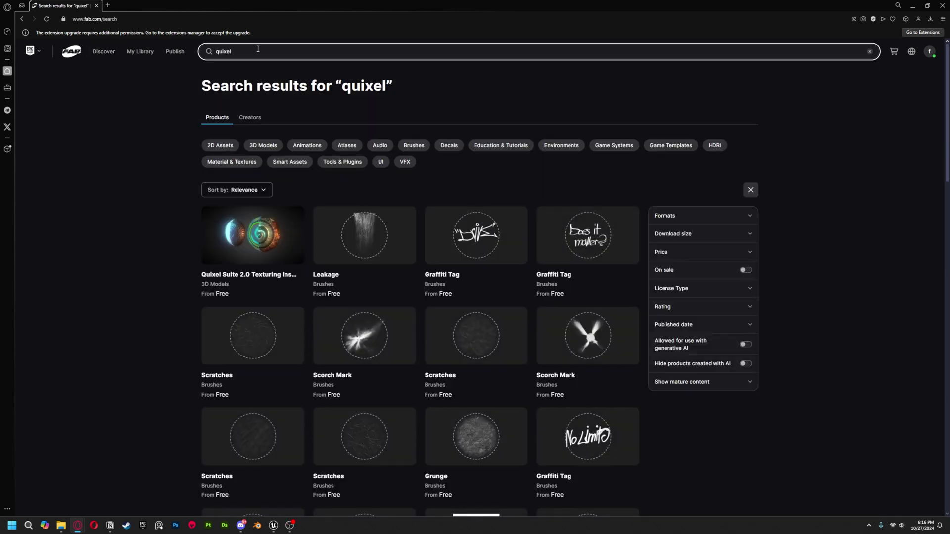
scroll(245, 274, "down", 1)
scroll(251, 279, "up", 1)
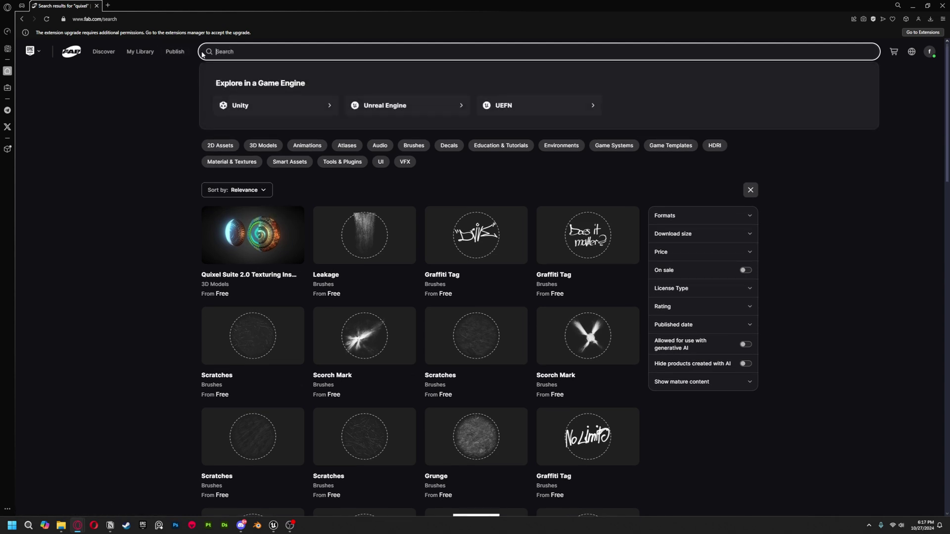
left_click(106, 52)
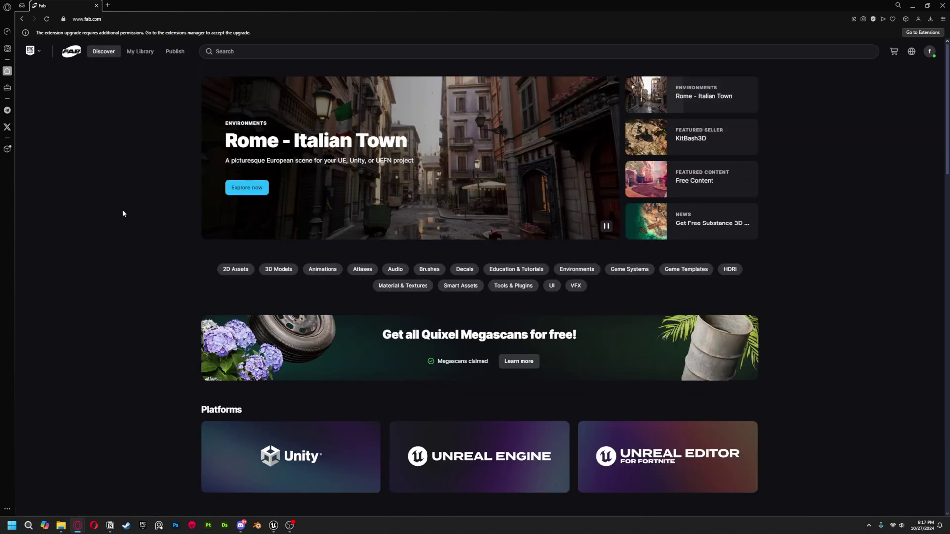
mouse_move(110, 59)
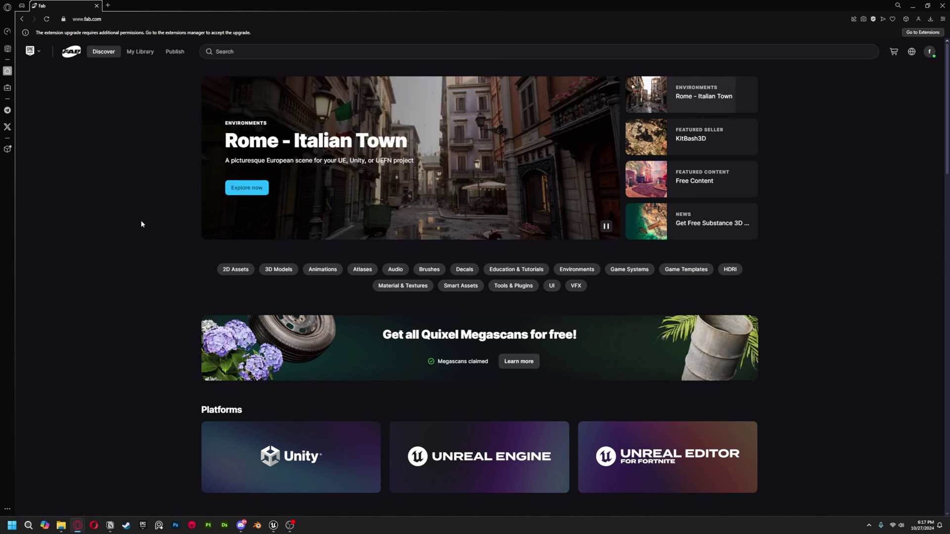
Step: Scroll down the home page and open the free Quixel Megascans details page
scroll(146, 229, "down", 2)
scroll(149, 227, "down", 2)
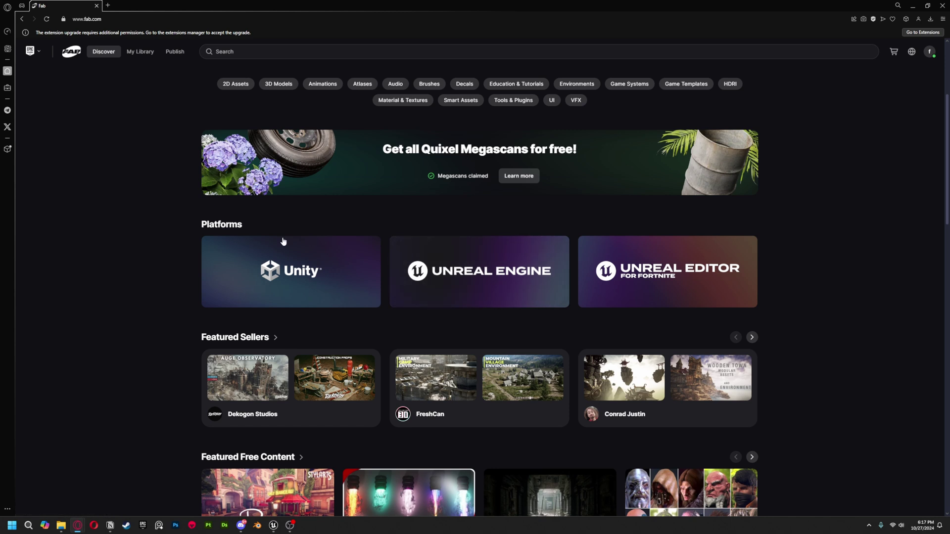
scroll(258, 255, "down", 1)
scroll(223, 277, "down", 2)
scroll(159, 314, "down", 4)
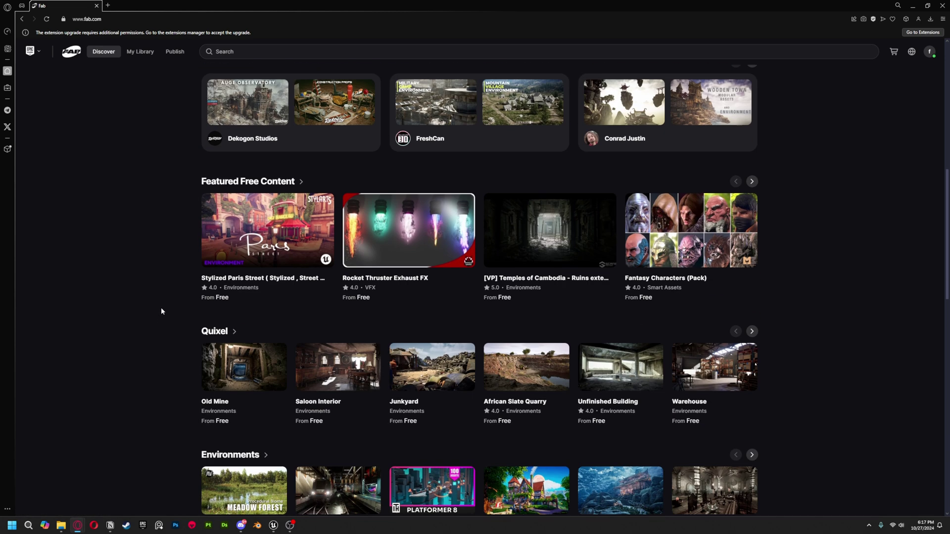
scroll(164, 237, "up", 8)
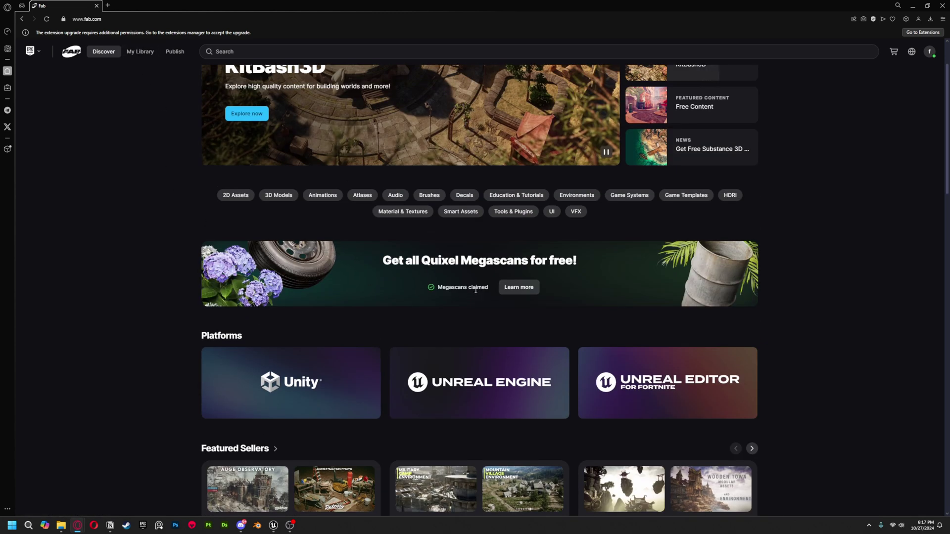
left_click(519, 287)
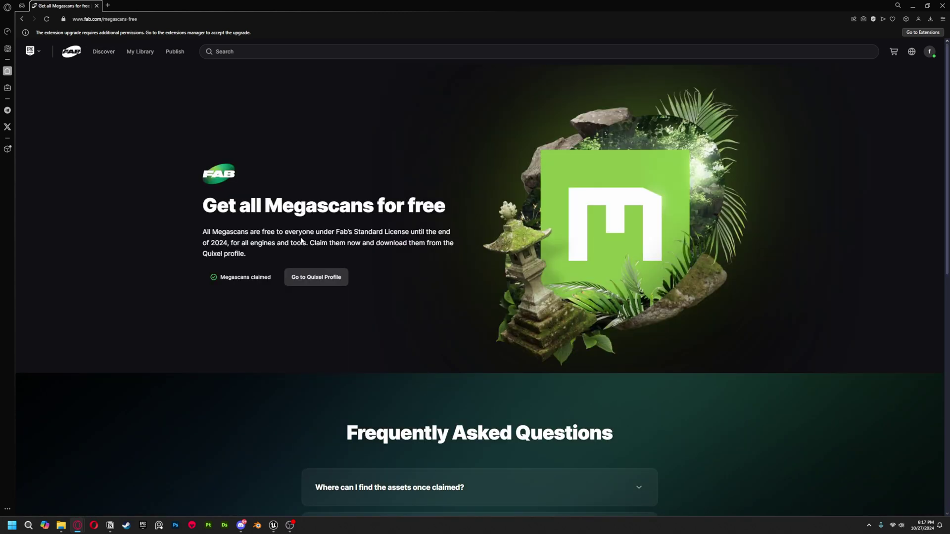
Step: Open Quixel's seller profile and filter its products to one category
left_click(324, 285)
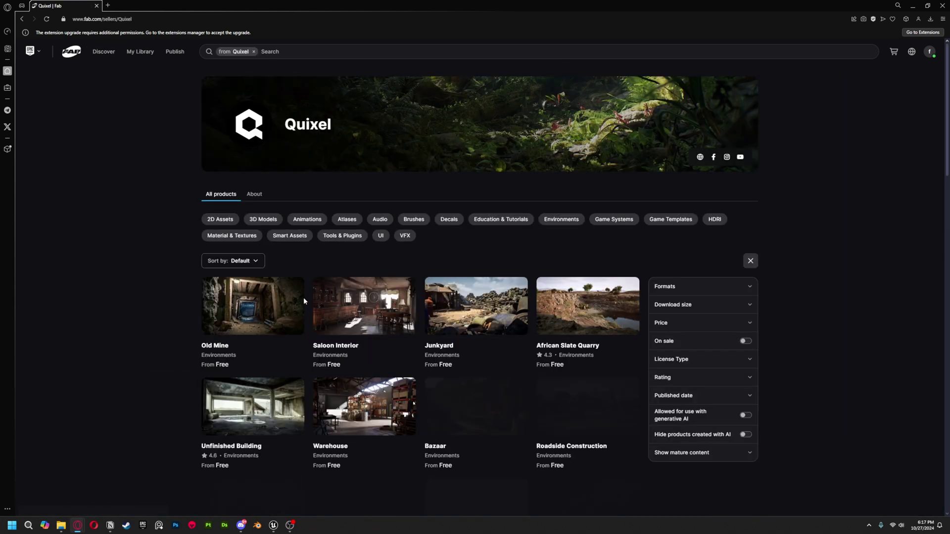
scroll(286, 369, "down", 2)
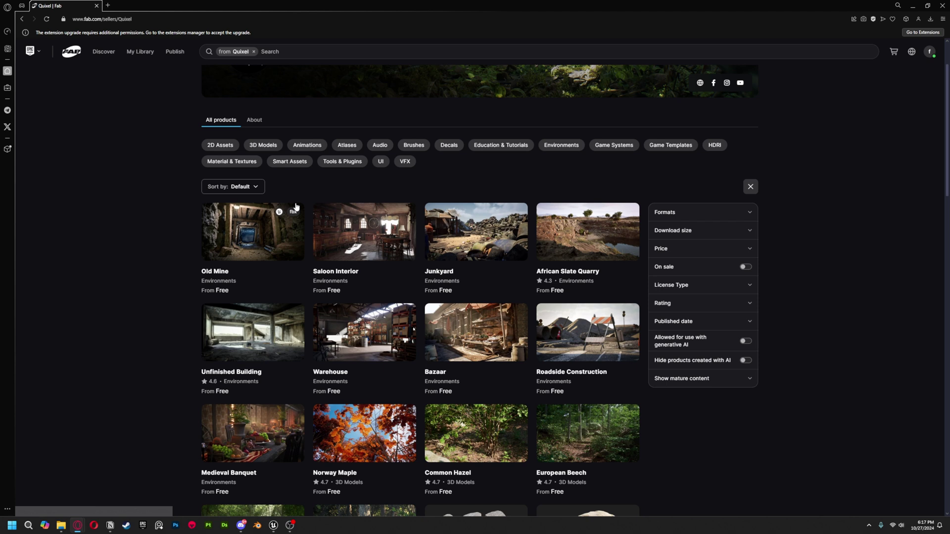
left_click(267, 144)
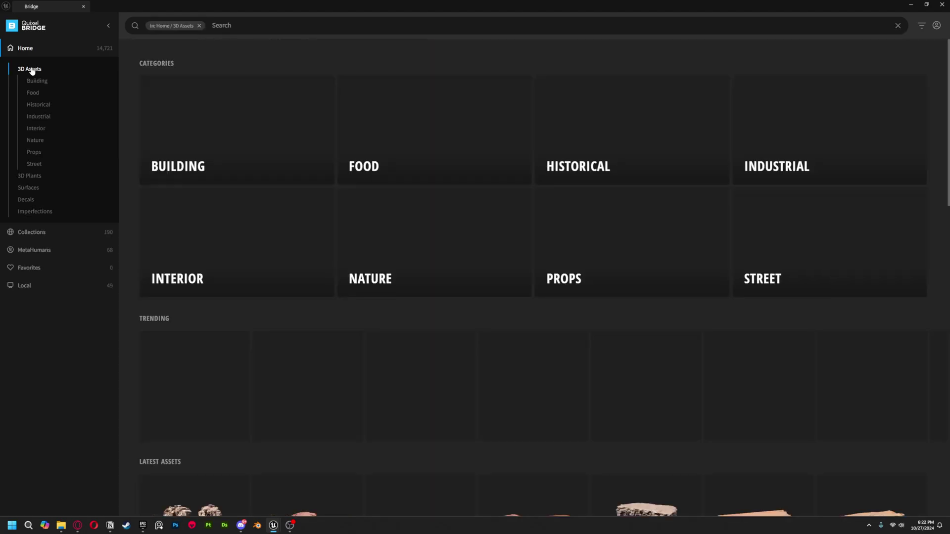
Step: Expand Nature > Rock, browse Quarry then Scatter, and show the Small Beach Rock's details
left_click(35, 140)
left_click(41, 200)
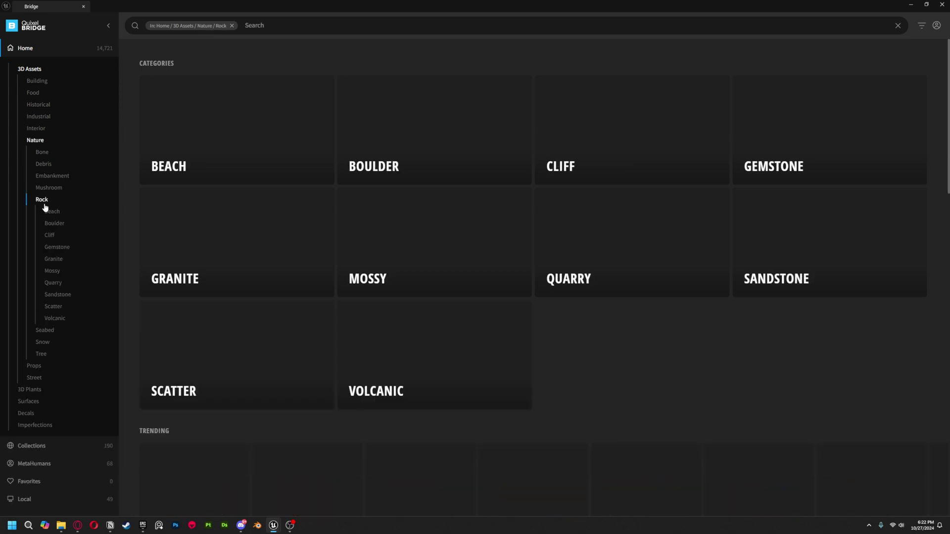
left_click(51, 283)
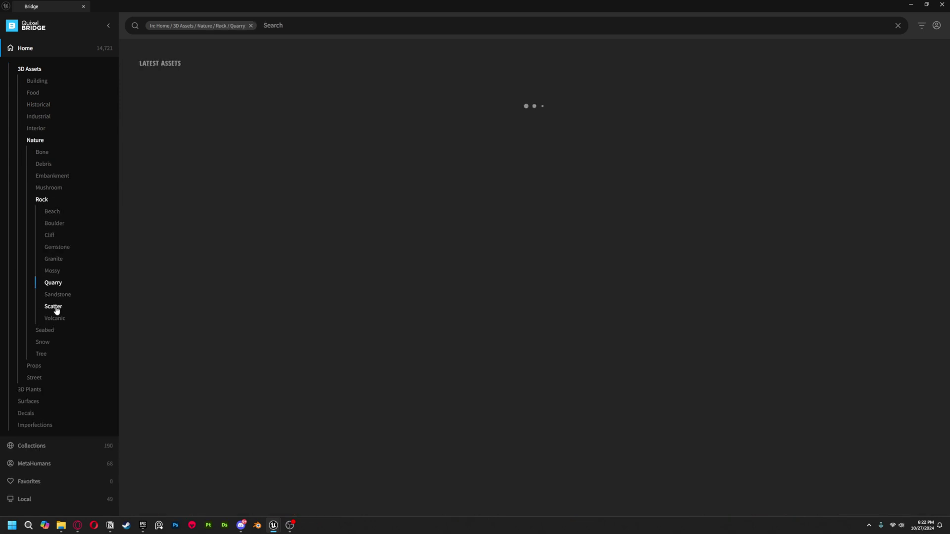
left_click(59, 309)
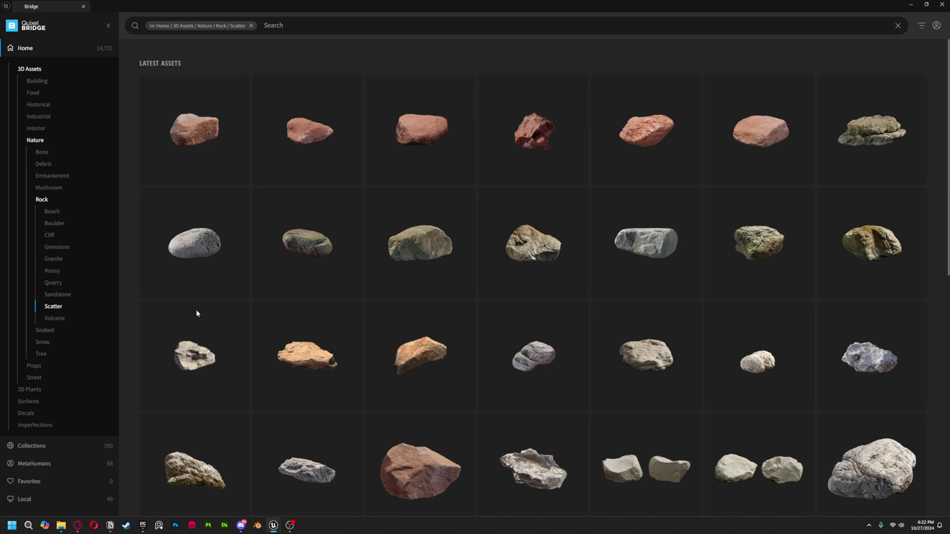
left_click(195, 242)
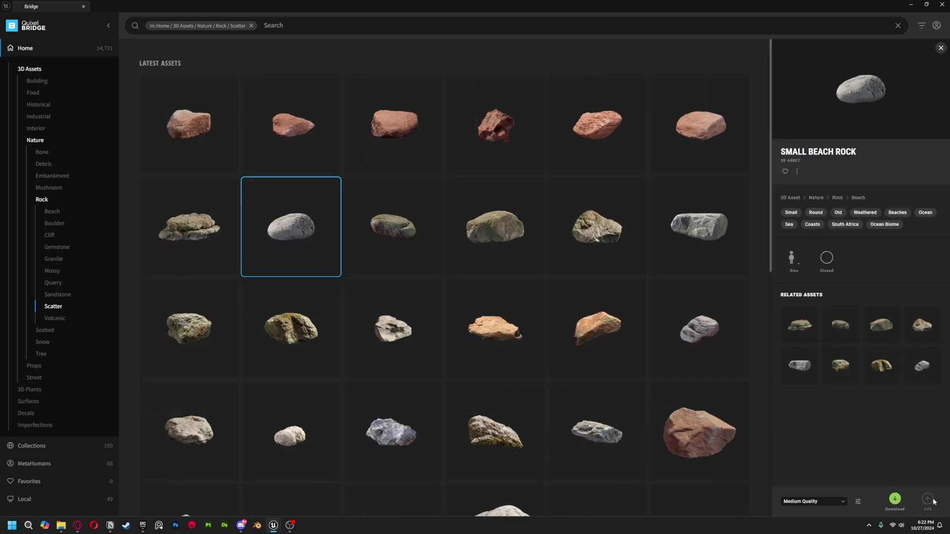
left_click(473, 229)
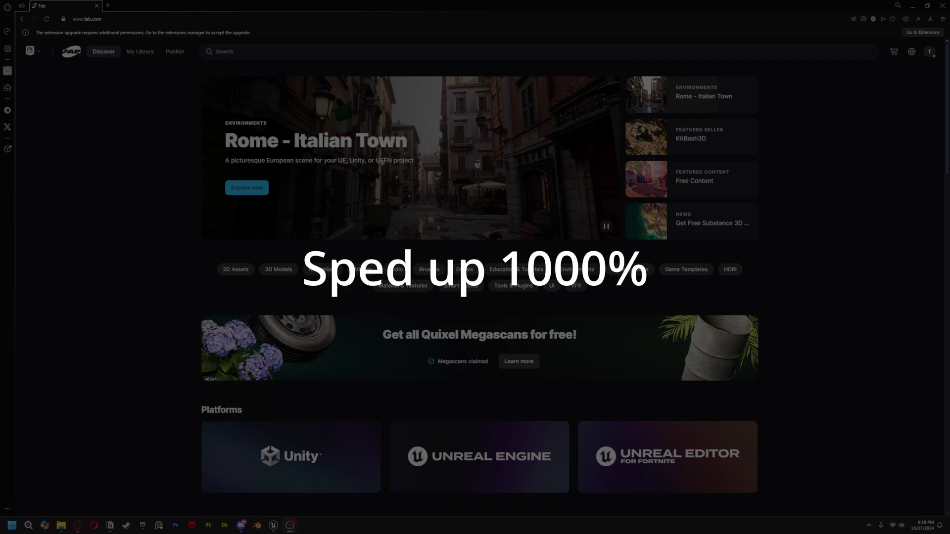
Step: Search 3D Models for 'quixel' and add Quixel's Small Beach Rock to the library
left_click(128, 111)
left_click(296, 51)
type("quixel")
key("Return")
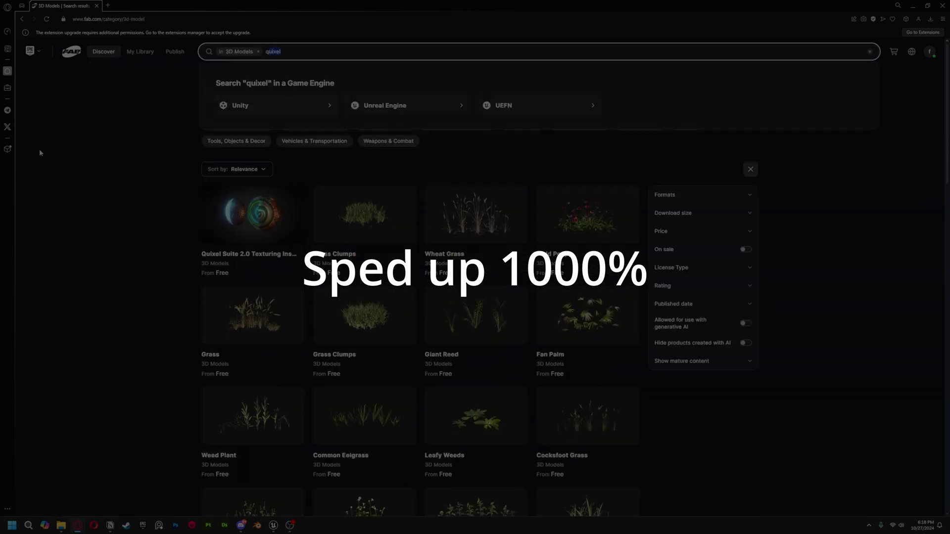
left_click(312, 277)
scroll(475, 297, "down", 10)
left_click(371, 376)
left_click(650, 193)
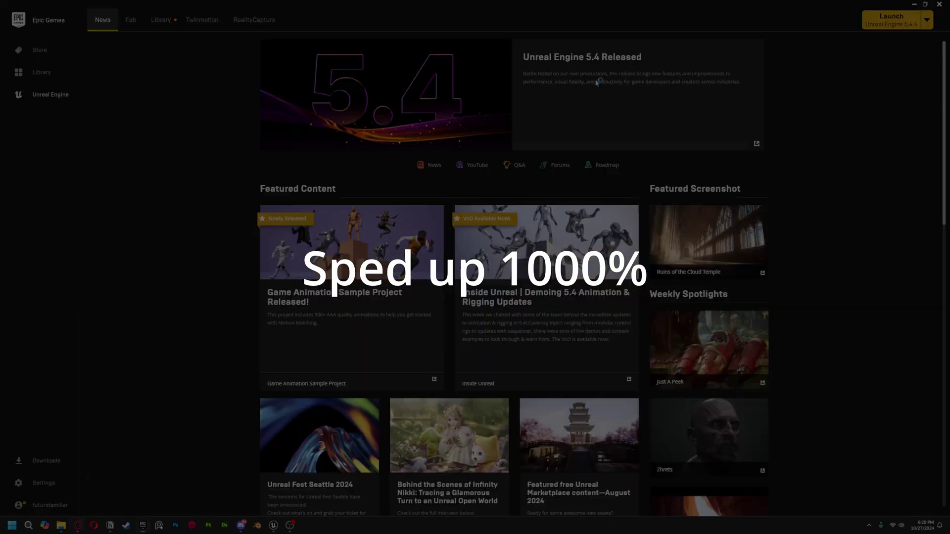
Step: In the launcher's Library, install the Fab UE Plugin to the engine
left_click(161, 20)
scroll(464, 319, "down", 5)
left_click(869, 280)
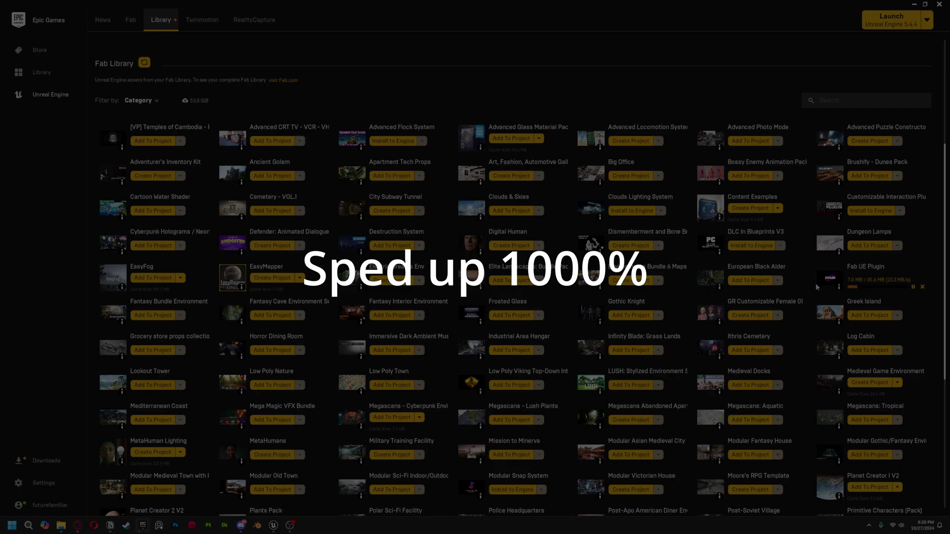
Step: In Unreal Editor, open the Fab window from Window and view the Coral Stone asset page
left_click(222, 485)
left_click(65, 3)
left_click(89, 250)
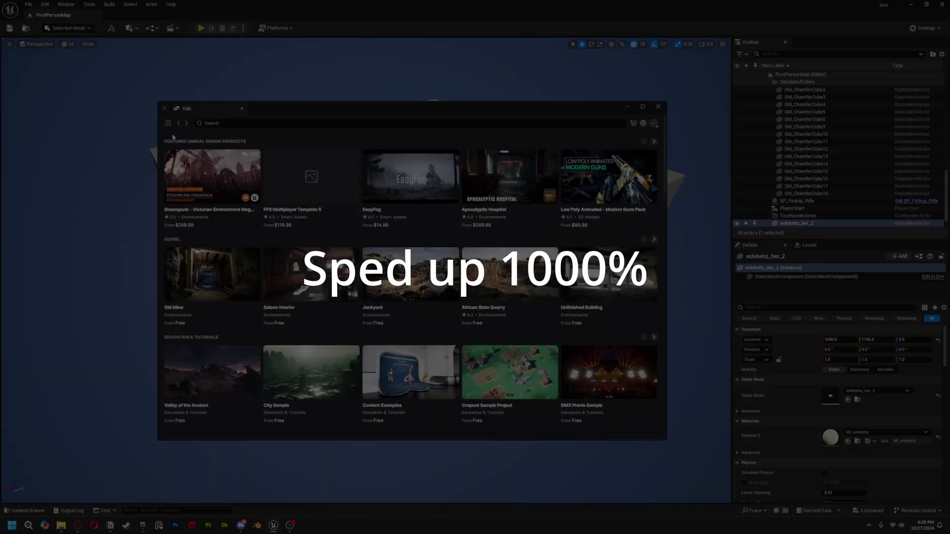
left_click(168, 123)
left_click(307, 217)
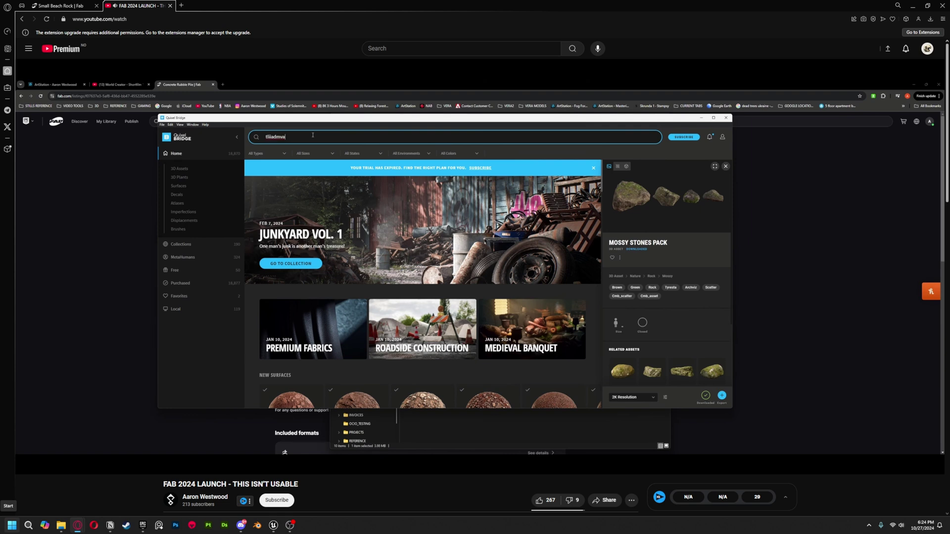
key("Return")
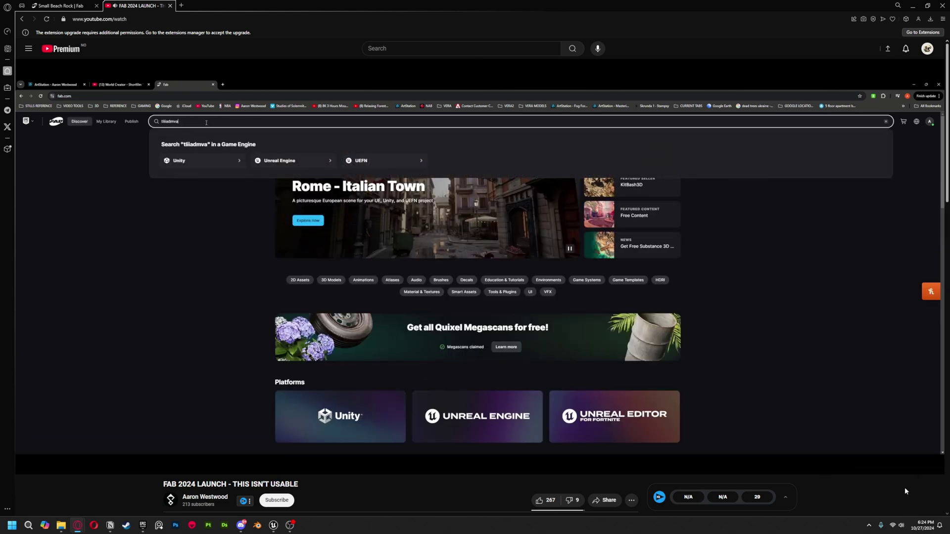
mouse_move(626, 334)
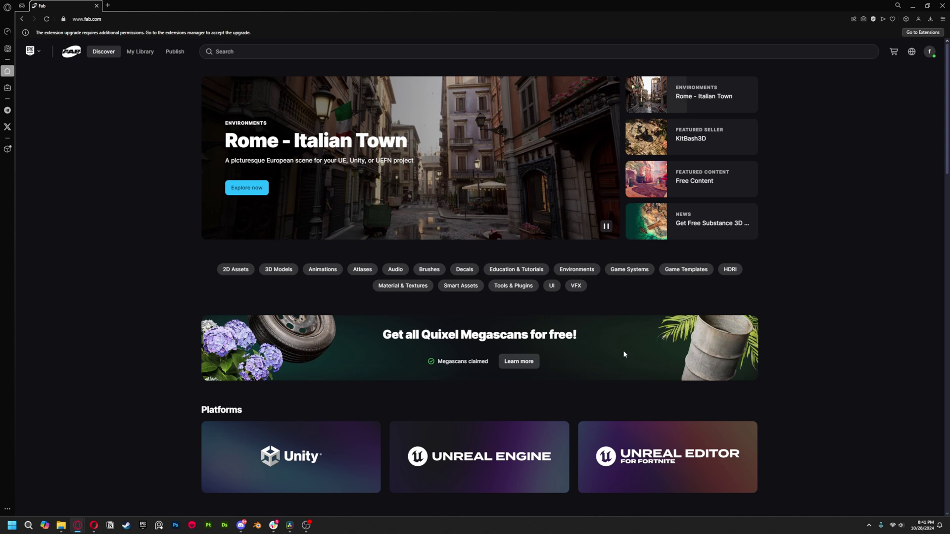
Step: From My Library, open Small Beach Rock and list its zbrush, fbx and glb downloads
left_click(136, 56)
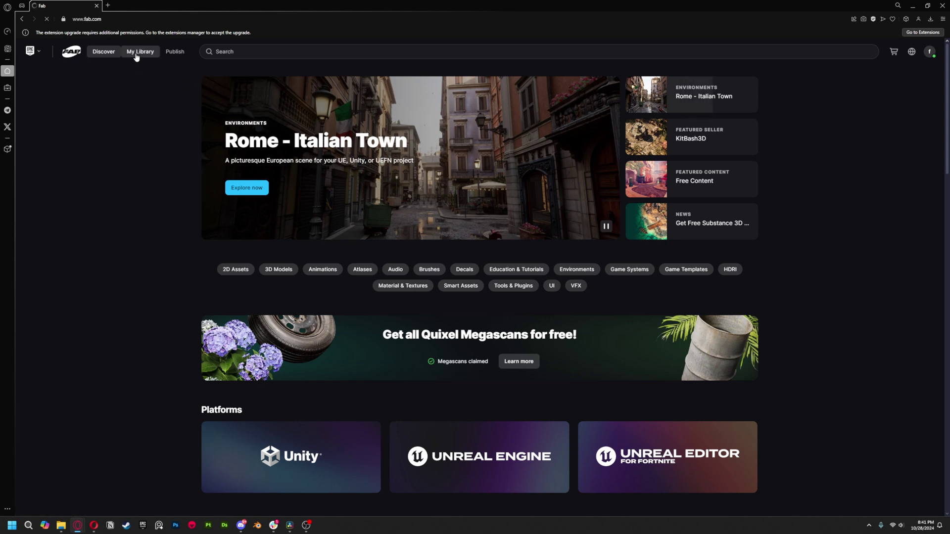
left_click(235, 205)
left_click(672, 201)
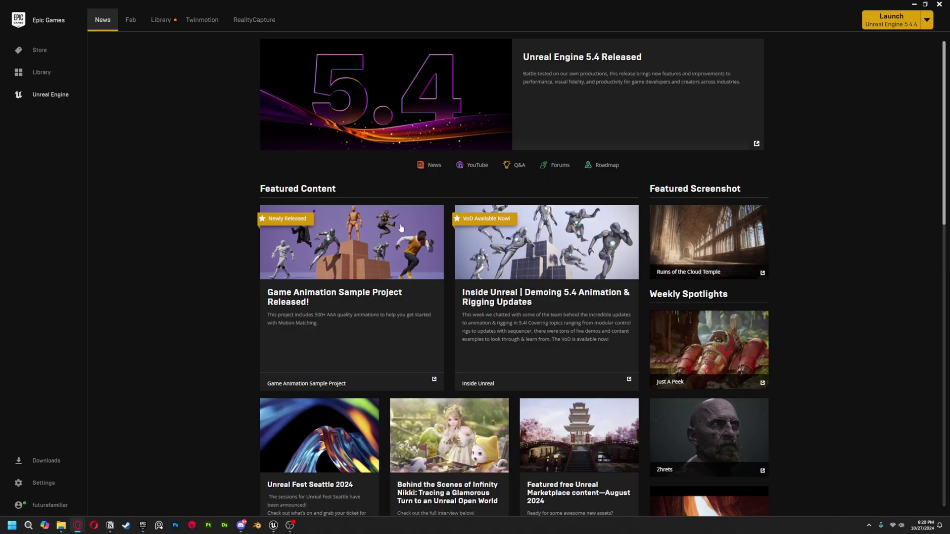
Step: In the launcher Library, scroll to Fab Library and install the Fab UE Plugin for engine 5.4
left_click(167, 29)
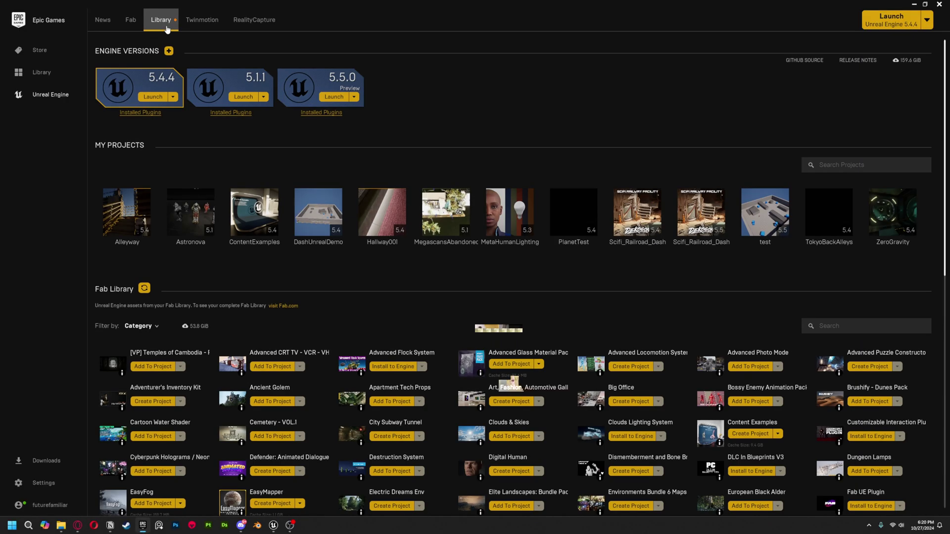
scroll(465, 322, "down", 1)
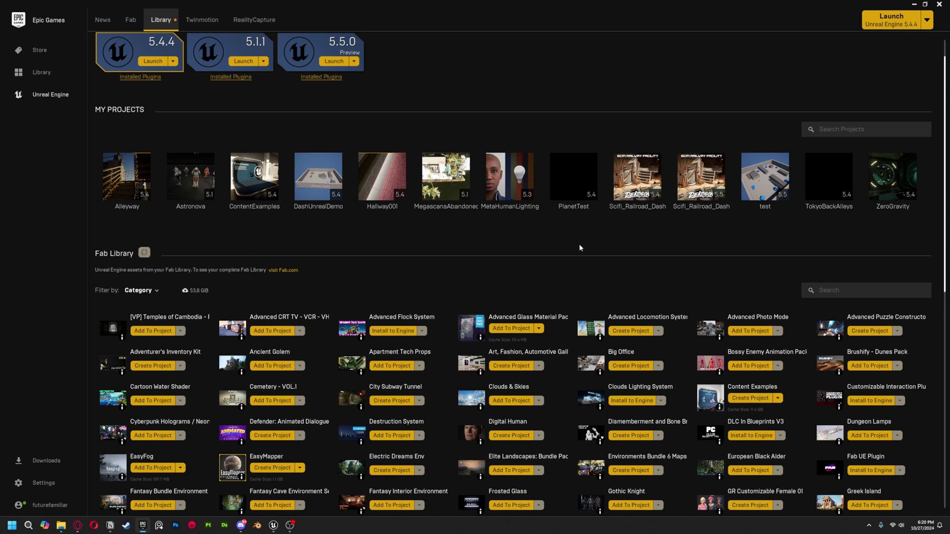
scroll(580, 248, "down", 5)
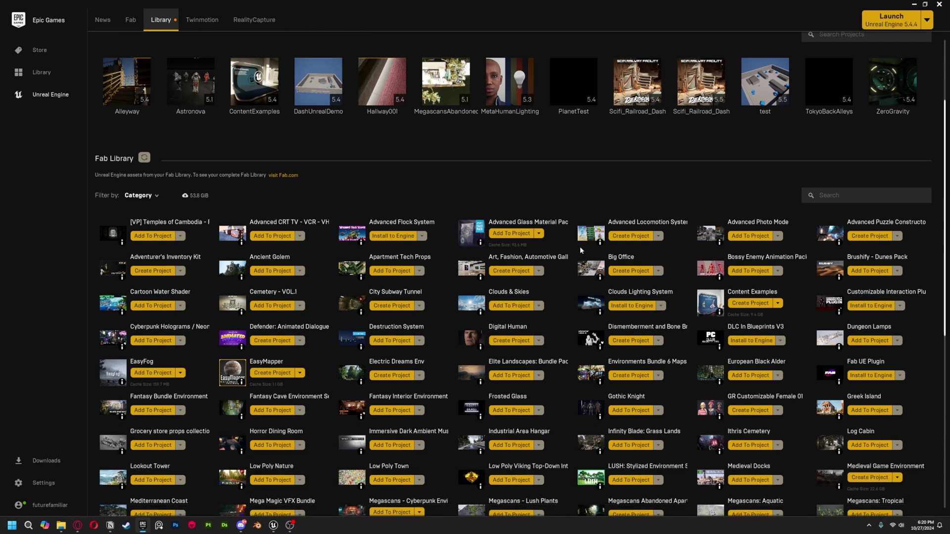
scroll(581, 254, "down", 1)
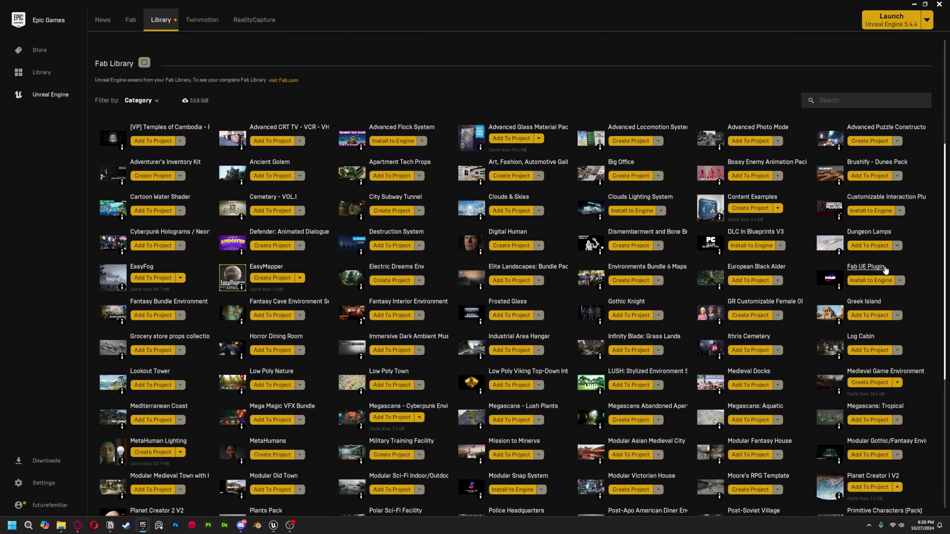
left_click(876, 281)
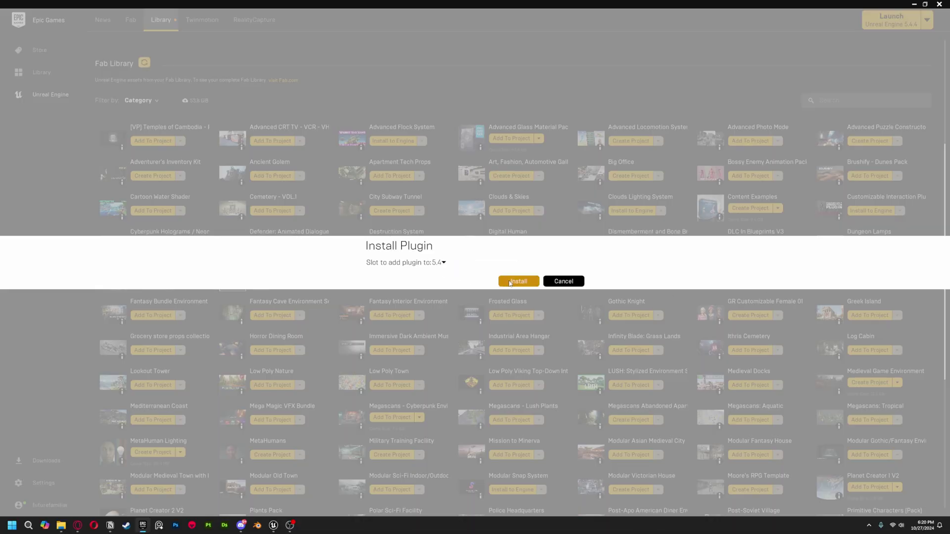
left_click(510, 282)
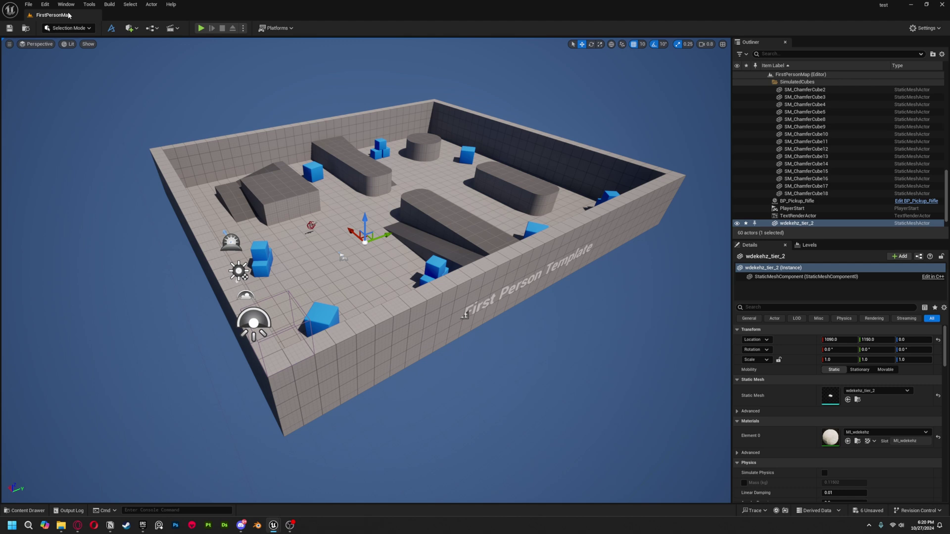
left_click(67, 5)
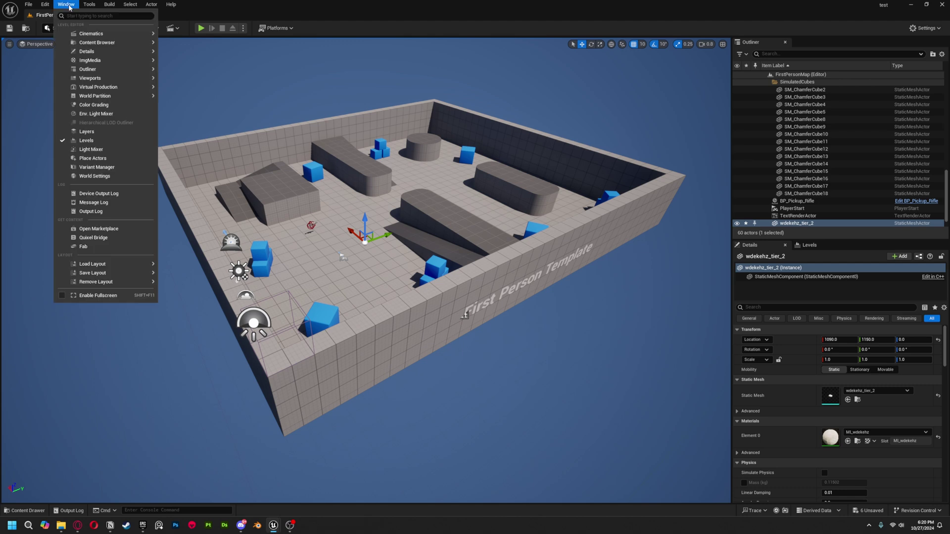
Step: Open the Fab plugin from the Window menu over the First Person level
left_click(101, 248)
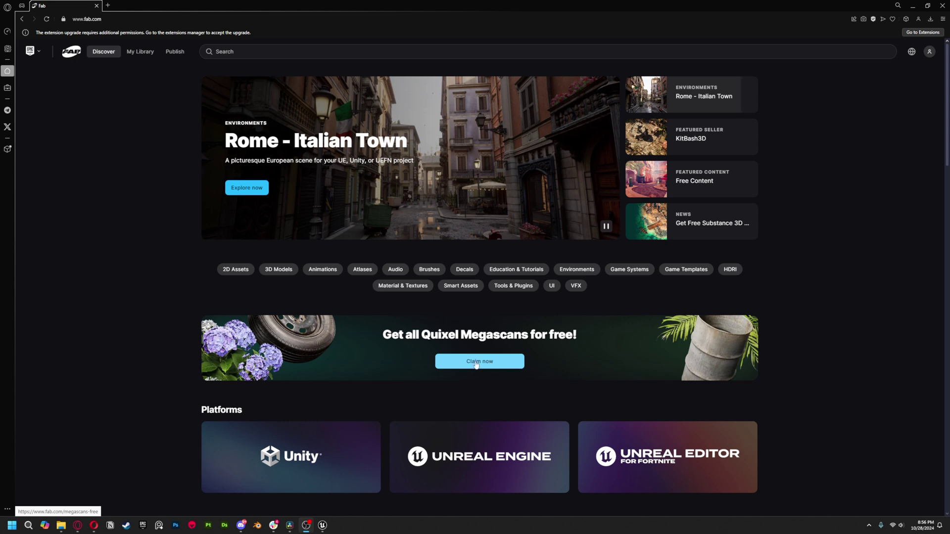
Step: Claim all Quixel Megascans for free from the Fab homepage banner
left_click(469, 365)
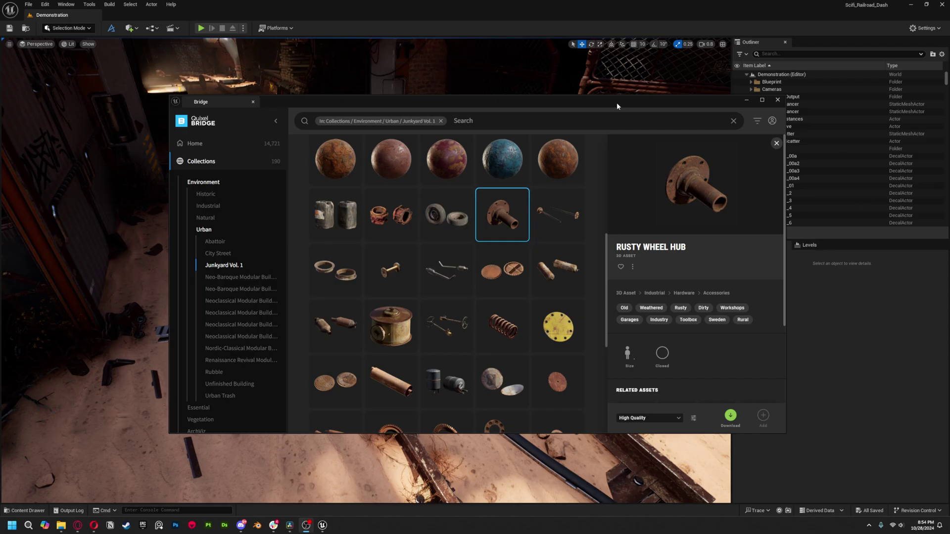
Step: Try downloading the Rusty Wheel Hub from Bridge, which reports it isn't available as UAsset
left_click_drag(617, 102, 605, 105)
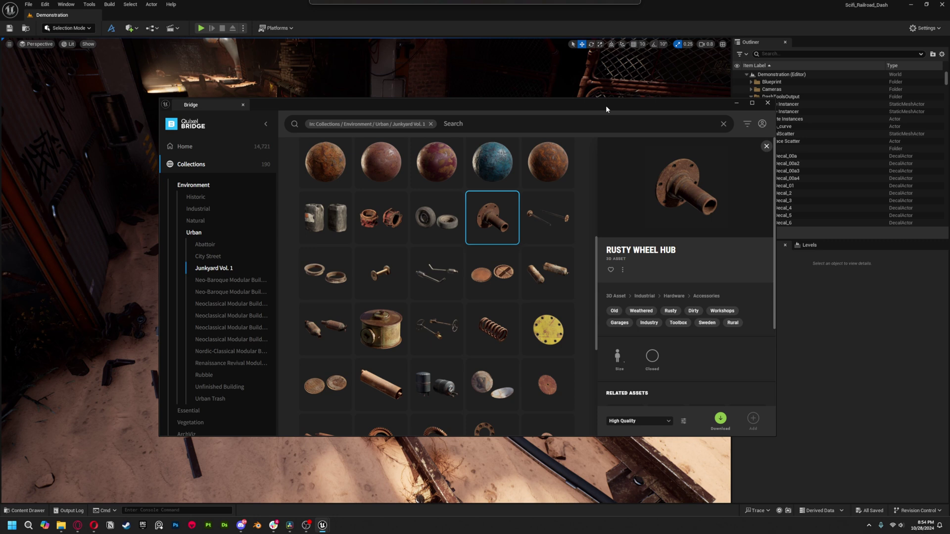
left_click(721, 419)
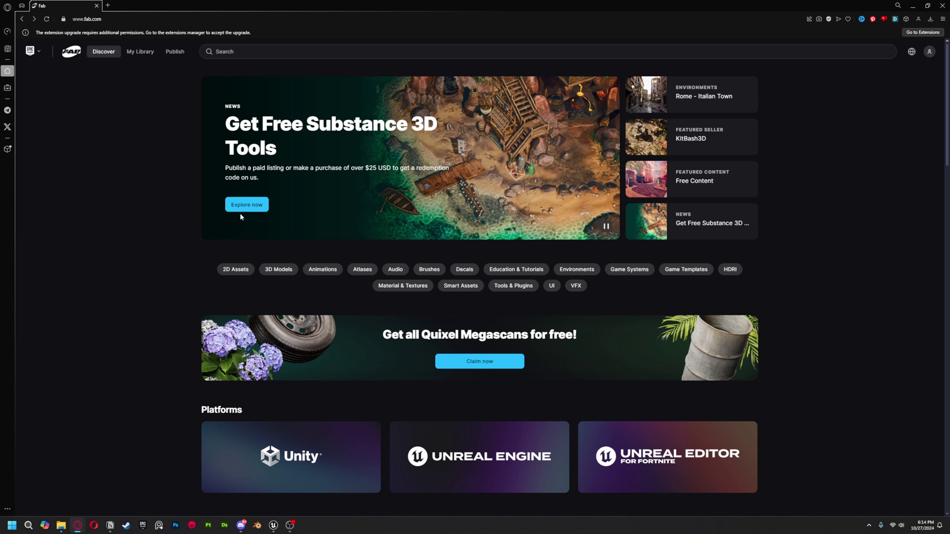
Step: Open the free Substance 3D tools promo, highlight its offer terms, then view the owned EasyFog listing
left_click(246, 207)
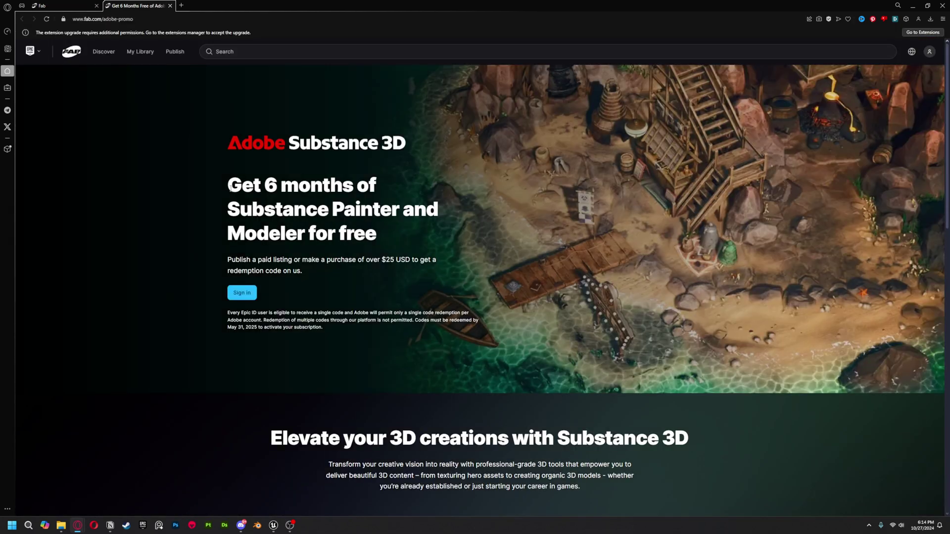
left_click_drag(234, 186, 388, 233)
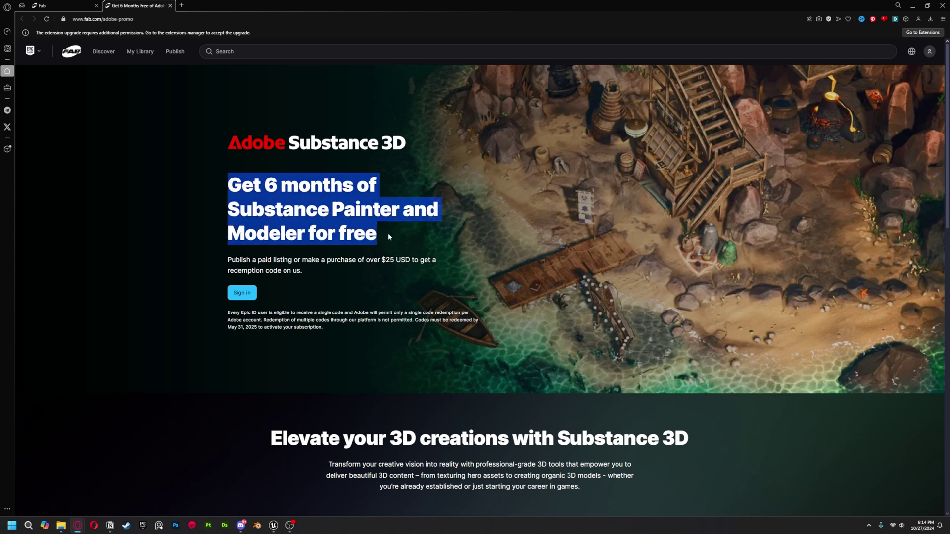
left_click_drag(311, 268, 222, 261)
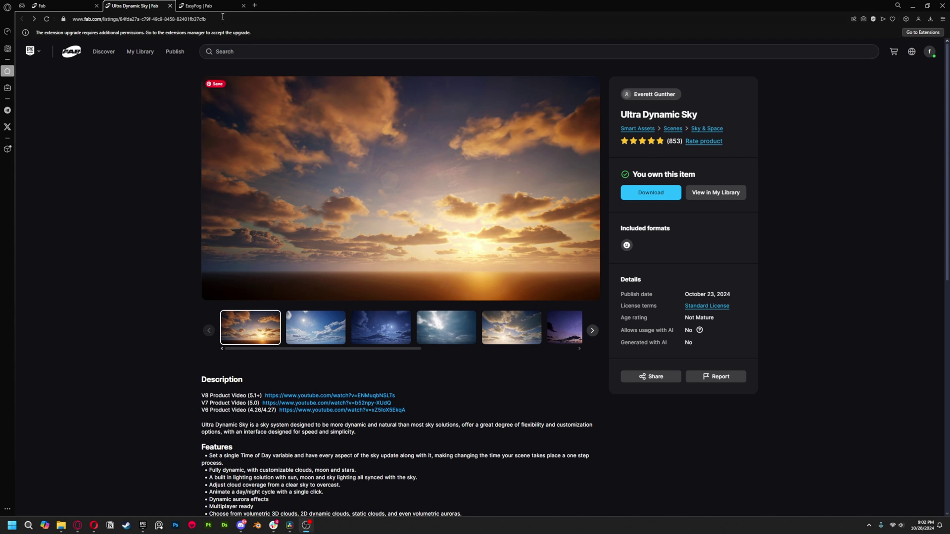
left_click(214, 7)
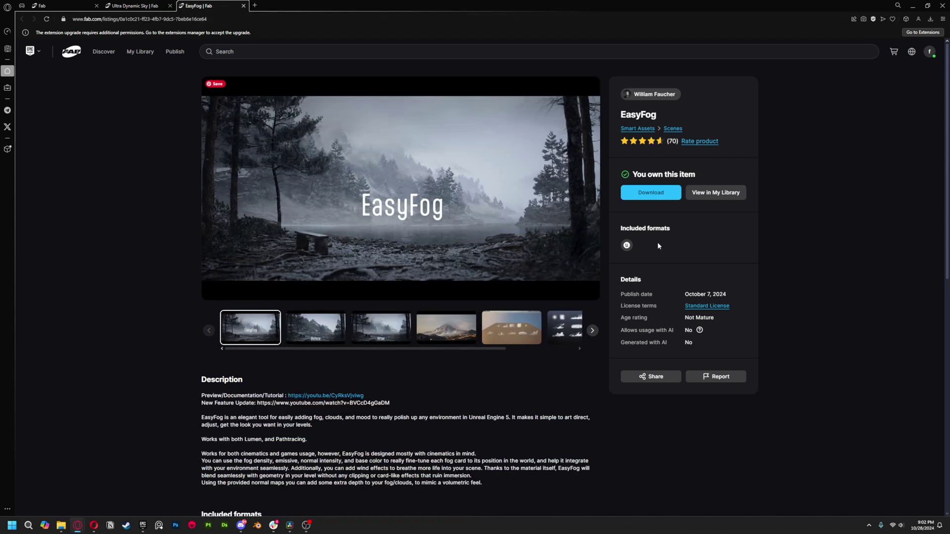